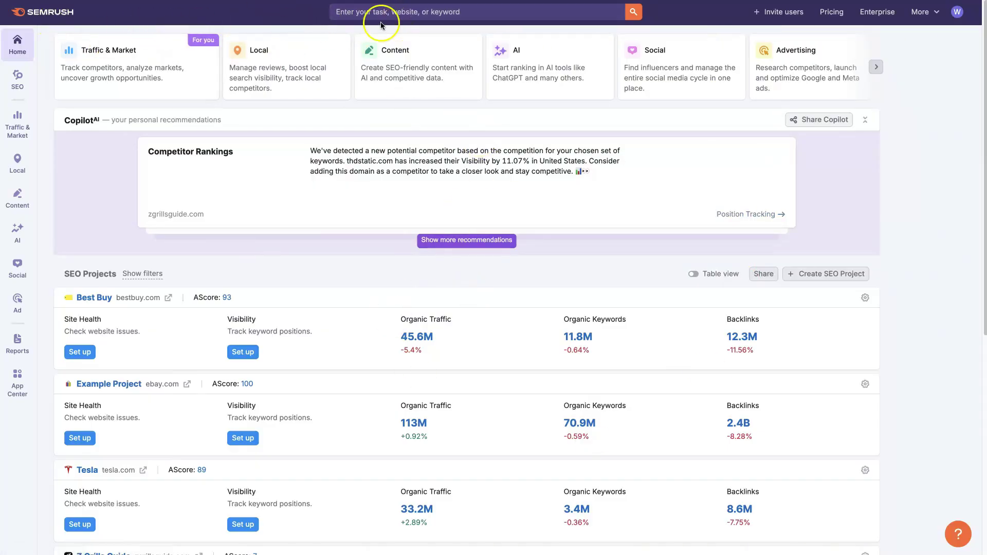
Look up the keyword overview for "keto diet".
click(394, 17)
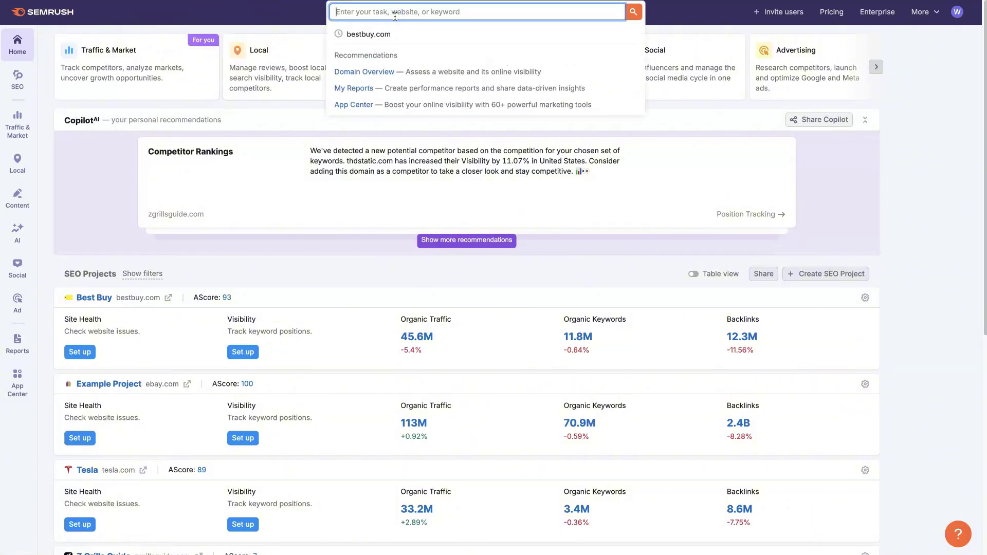
text(keto t)
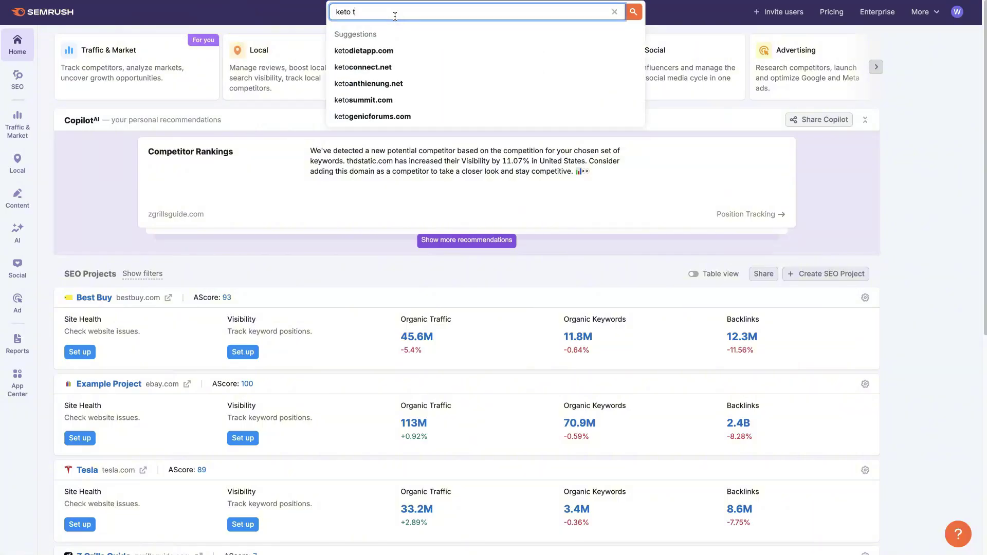
key(BackSpace)
text(diet)
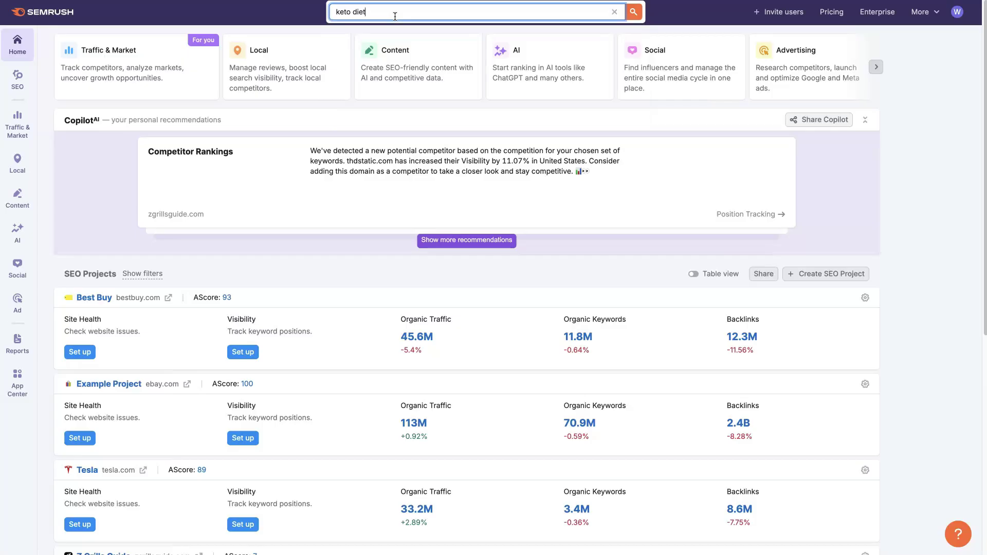
key(Return)
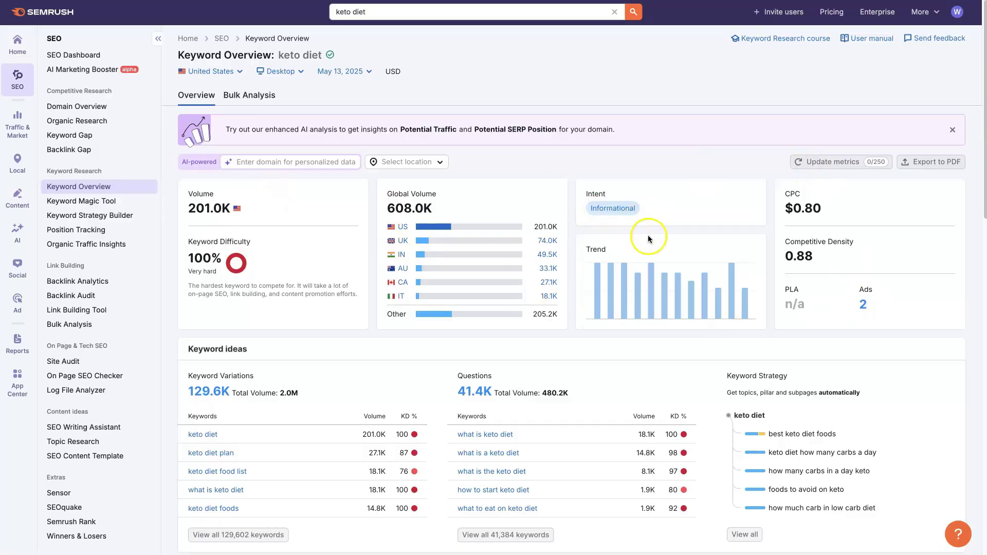
Open the full list of keyword variations for keto diet and filter it to Easy keyword difficulty.
scroll(328, 279, down, 1)
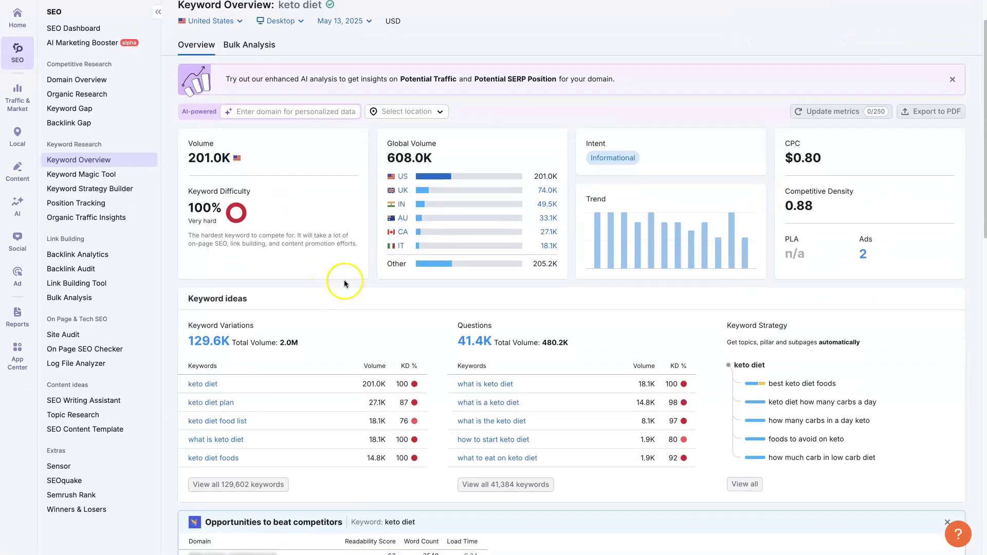
scroll(339, 288, down, 1)
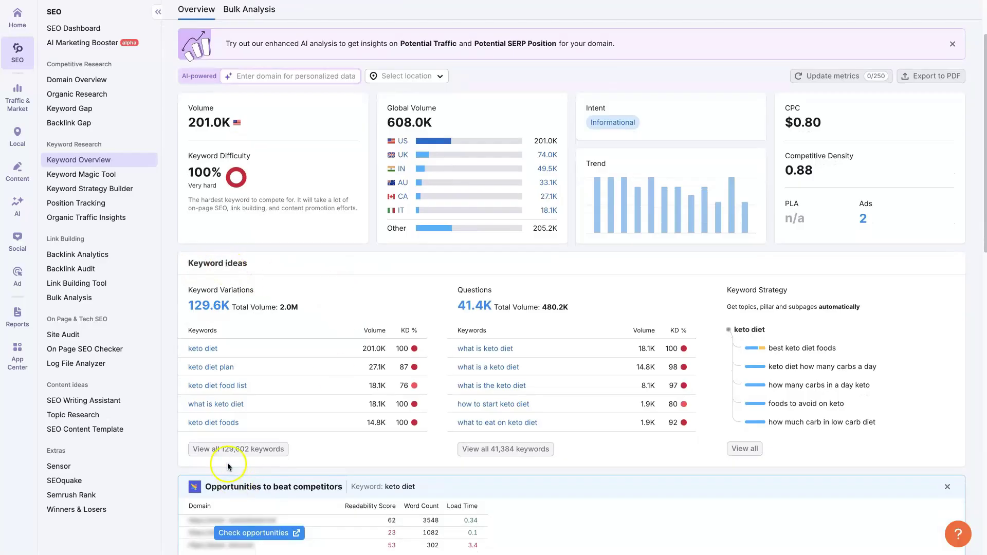
right_click(226, 451)
click(316, 448)
click(212, 455)
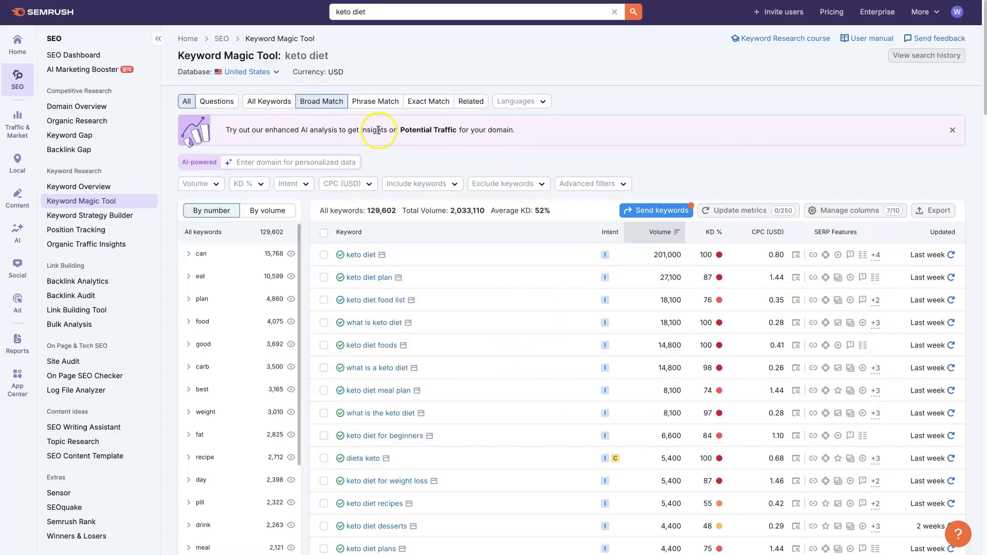
click(249, 184)
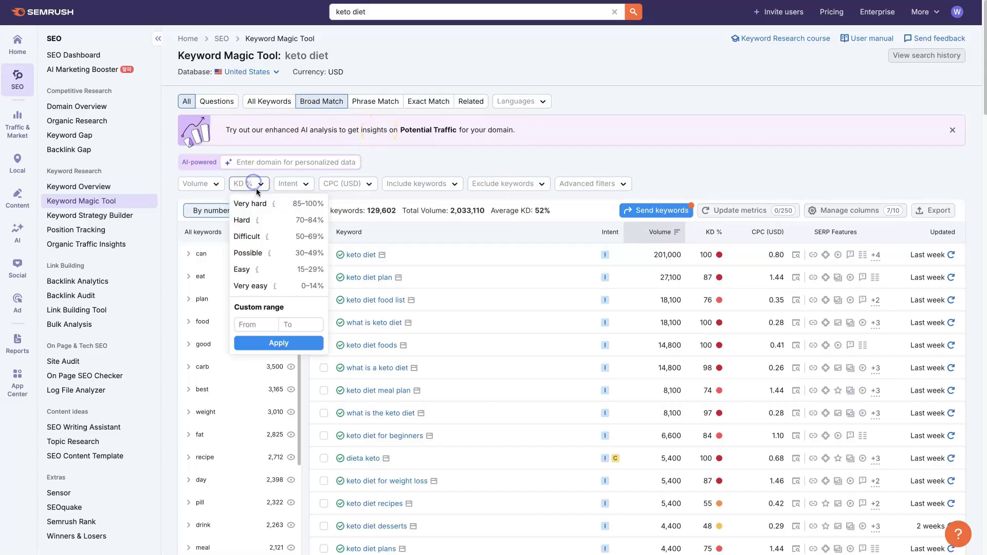
click(271, 272)
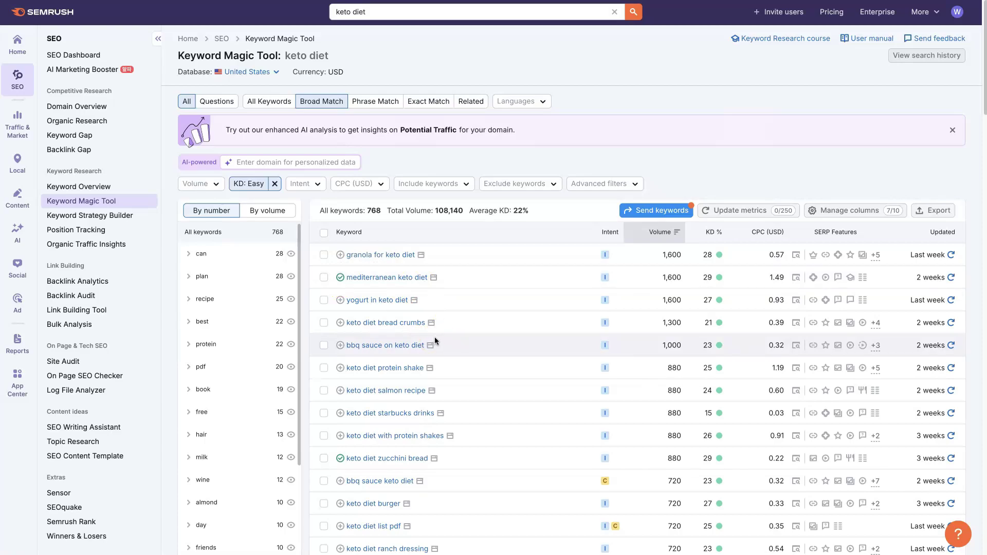
Add the yogurt, bread crumbs, "bbq sauce on keto diet", protein shake and salmon recipe keywords to the default Keto Diet list.
click(341, 301)
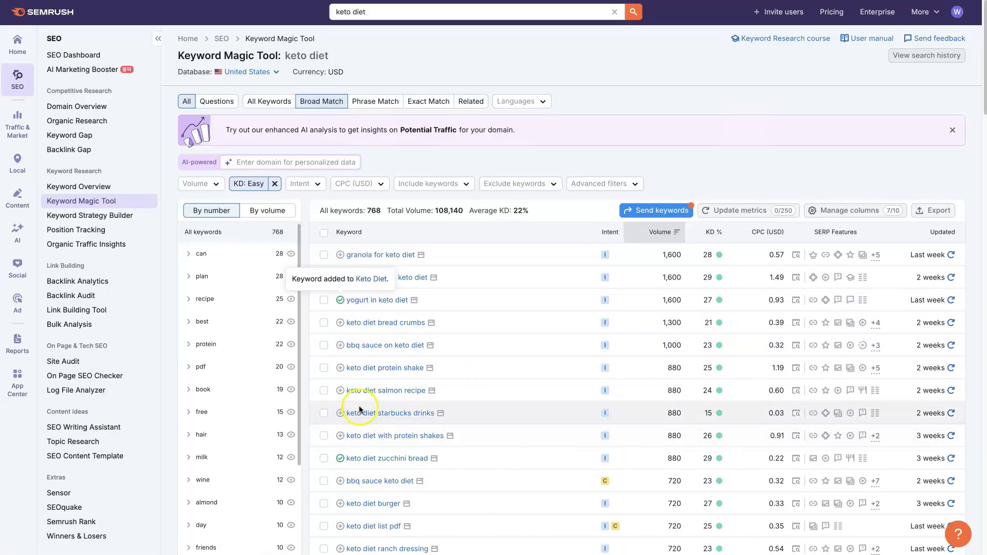
click(340, 323)
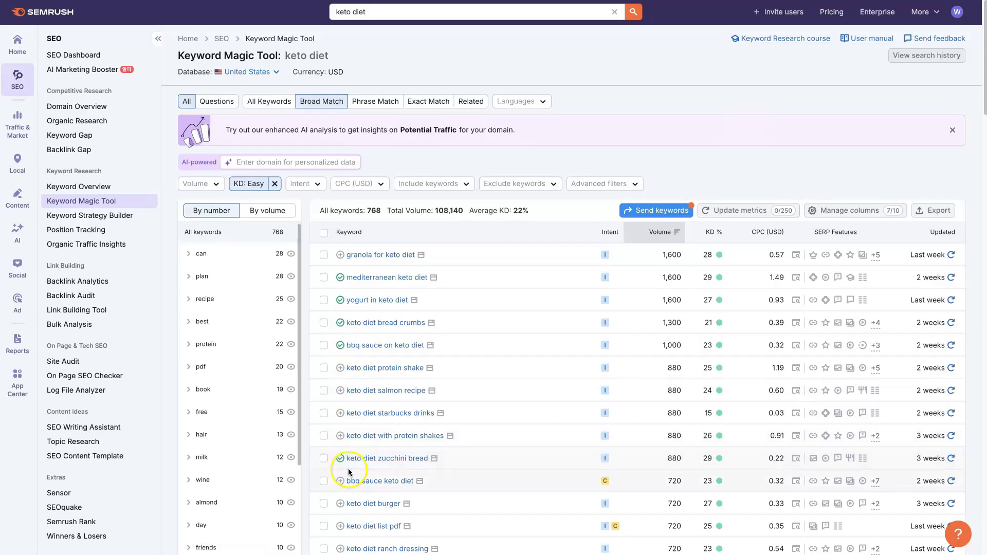
click(341, 367)
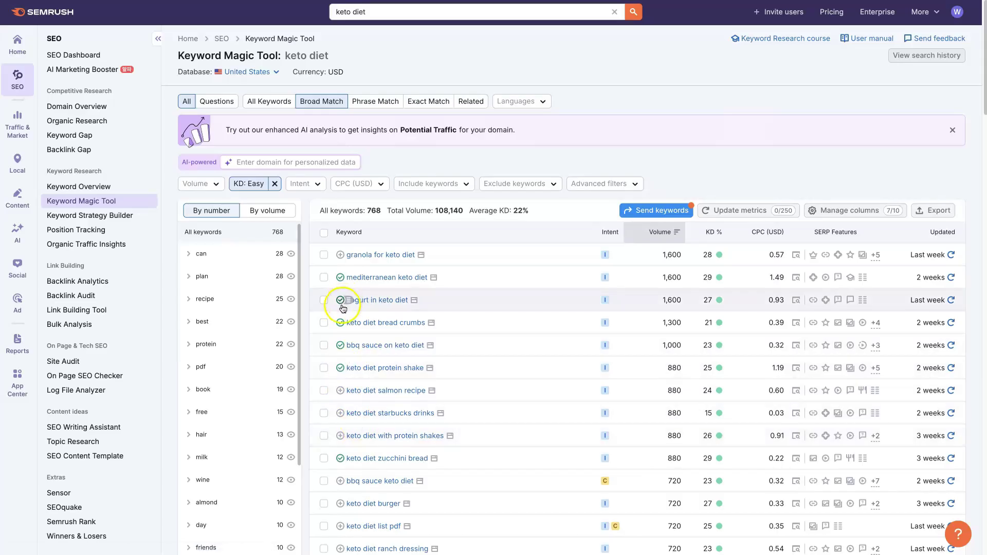
click(348, 369)
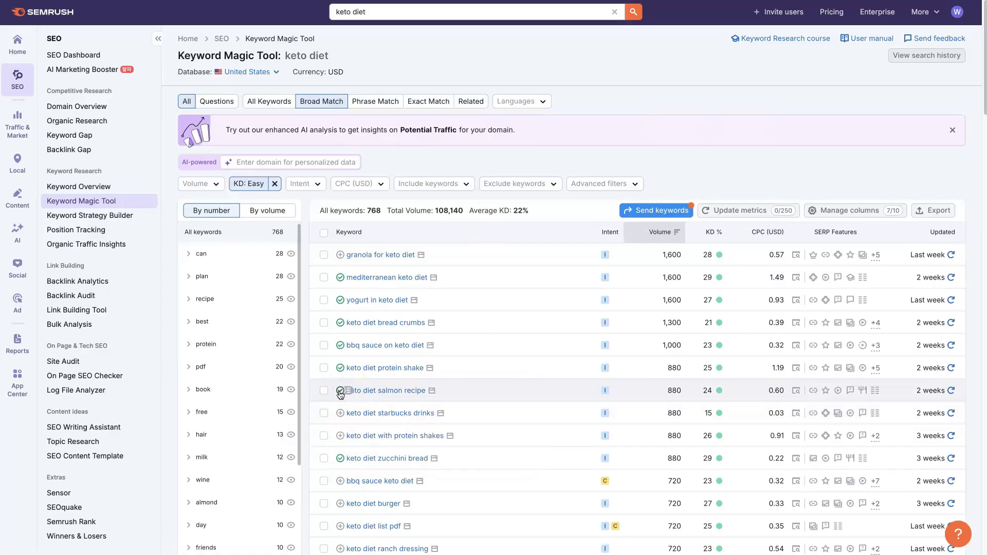
mouse_move(350, 396)
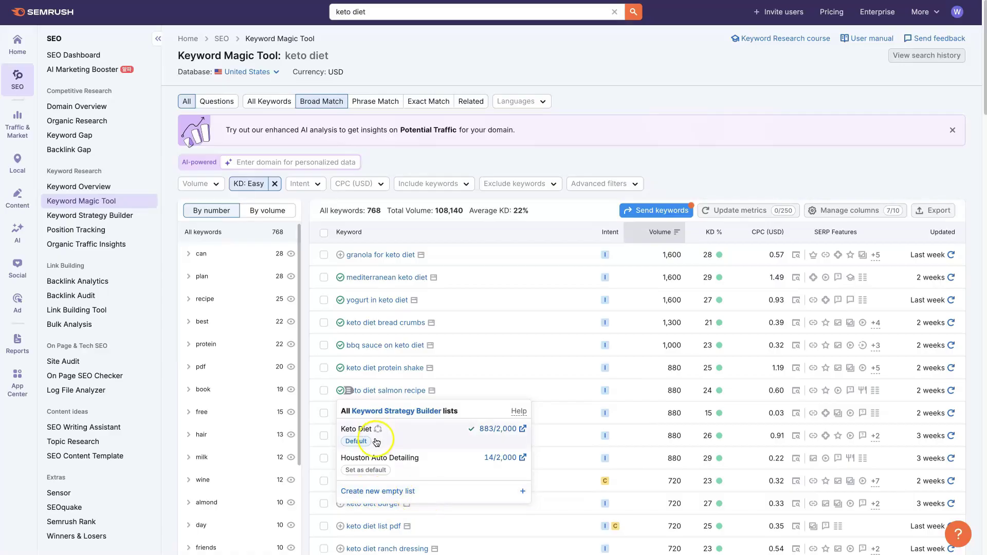
click(678, 167)
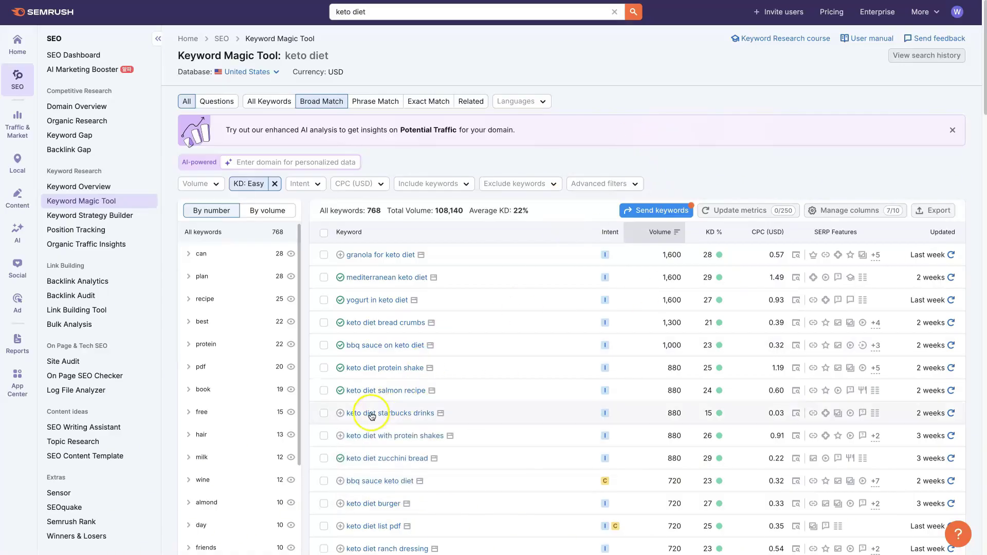
Add the keywords "bbq sauce keto diet" and "keto diet burger" to the Keto Diet list.
scroll(360, 414, down, 1)
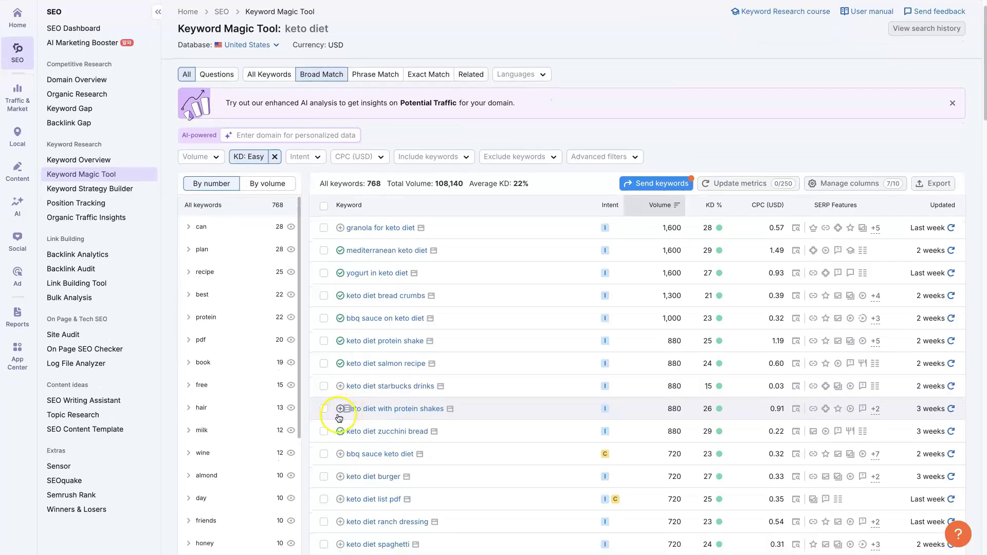
scroll(363, 385, down, 1)
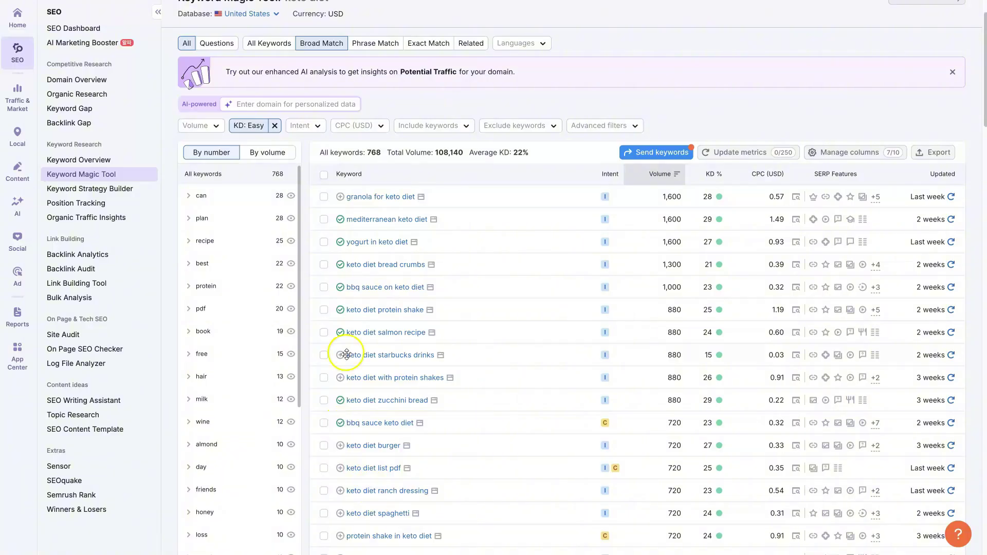
scroll(347, 354, down, 2)
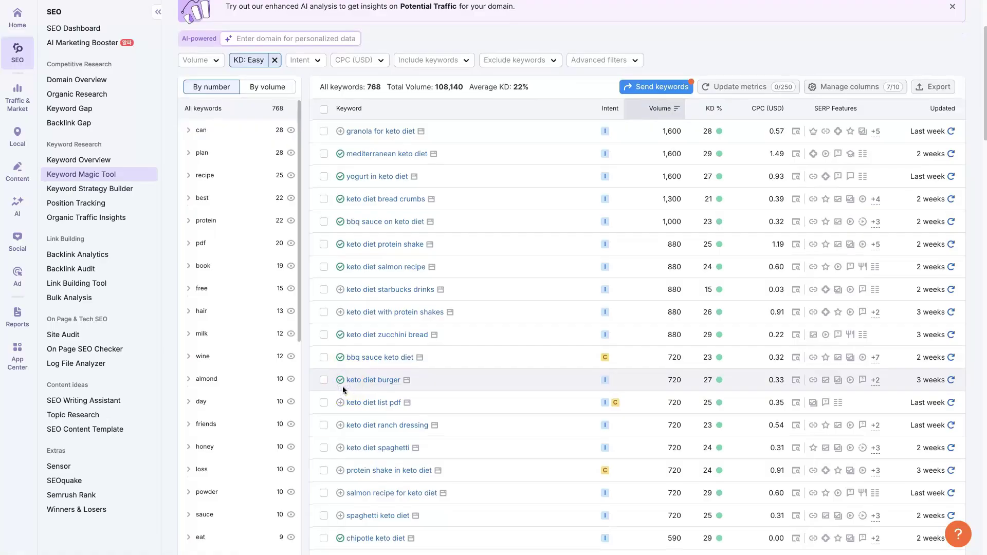
click(346, 381)
Open the Keto Diet list in Keyword Strategy Builder from the keto diet burger keyword's saved lists.
click(343, 383)
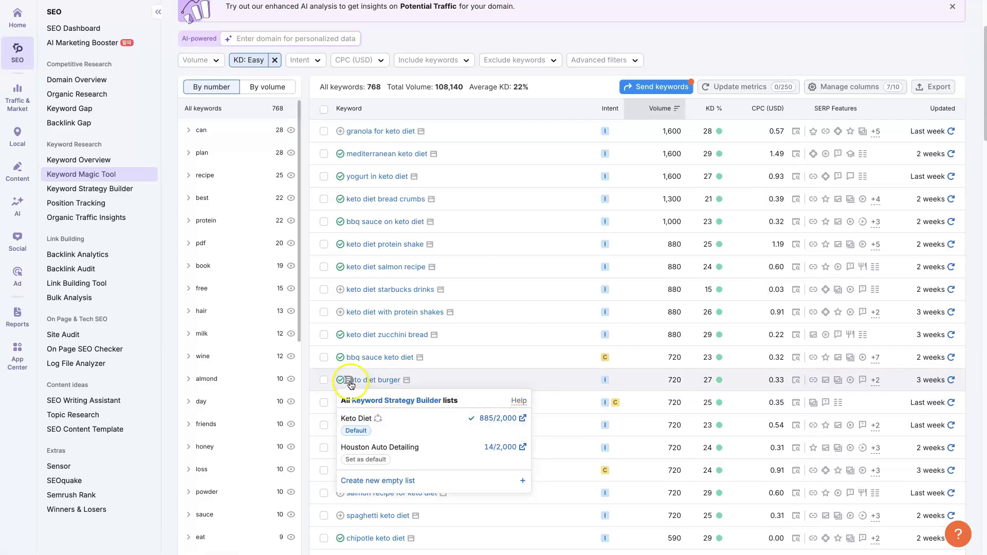
click(522, 419)
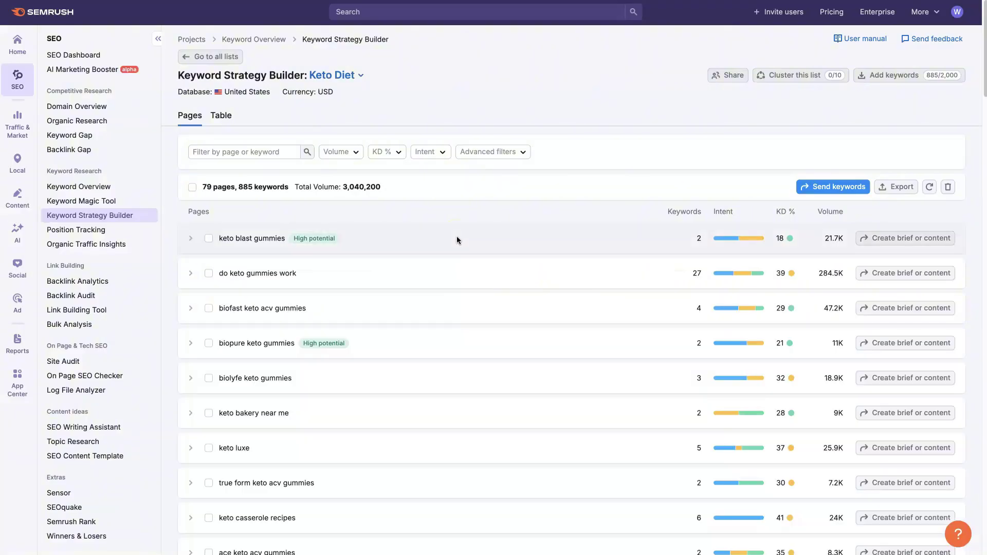
click(124, 225)
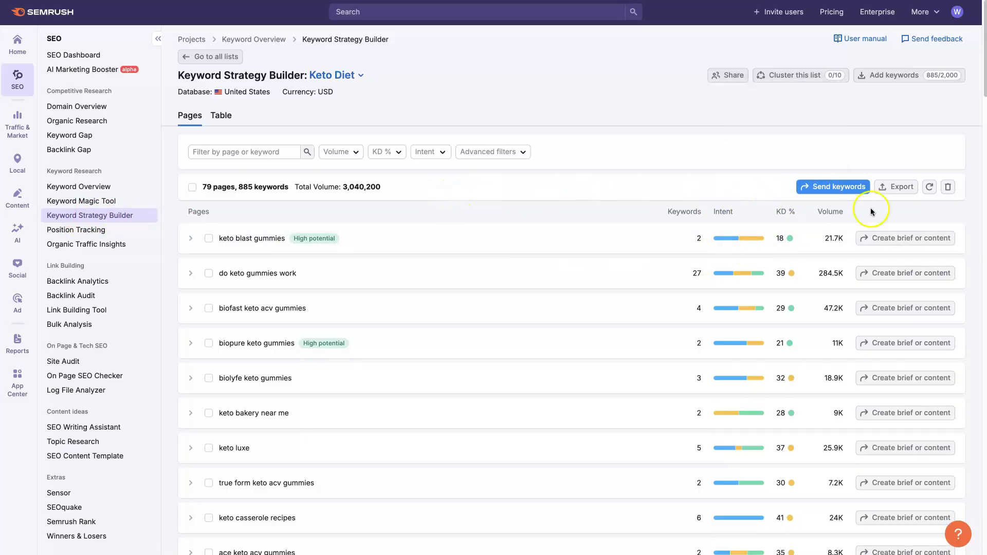
Review the Keto Diet list's export options and its form for adding keywords manually.
click(898, 193)
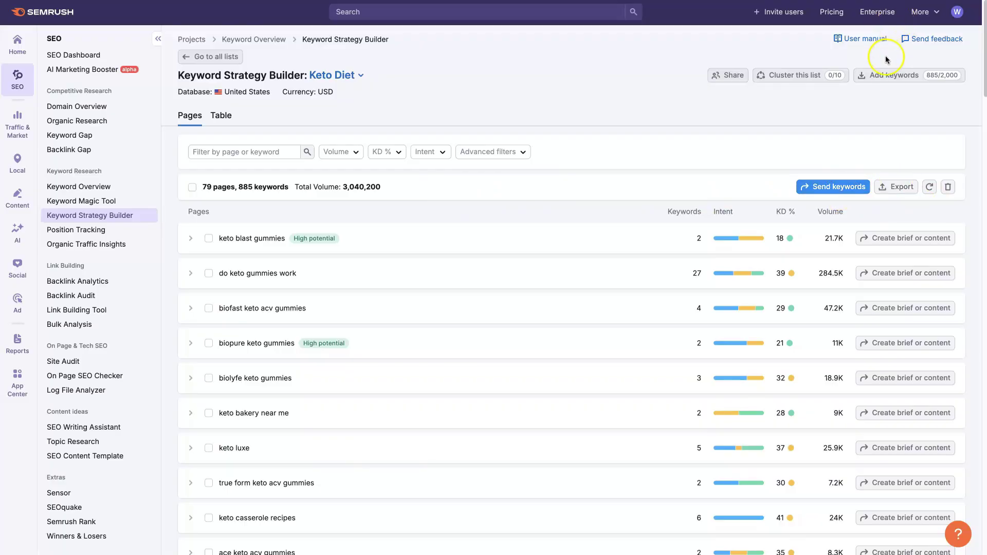
click(894, 78)
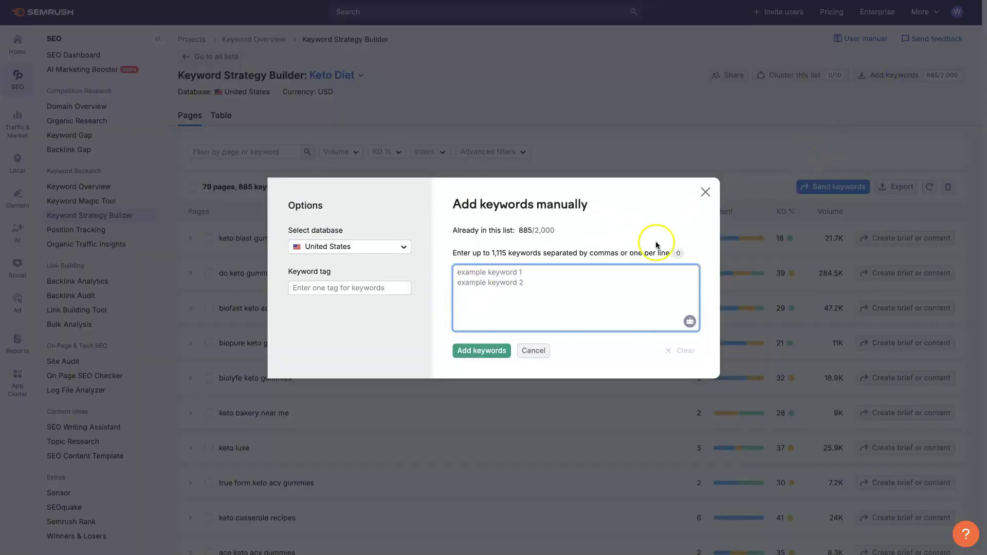
click(706, 192)
Export all pages and keywords of the Keto Diet list in XLSX format.
click(899, 191)
click(793, 212)
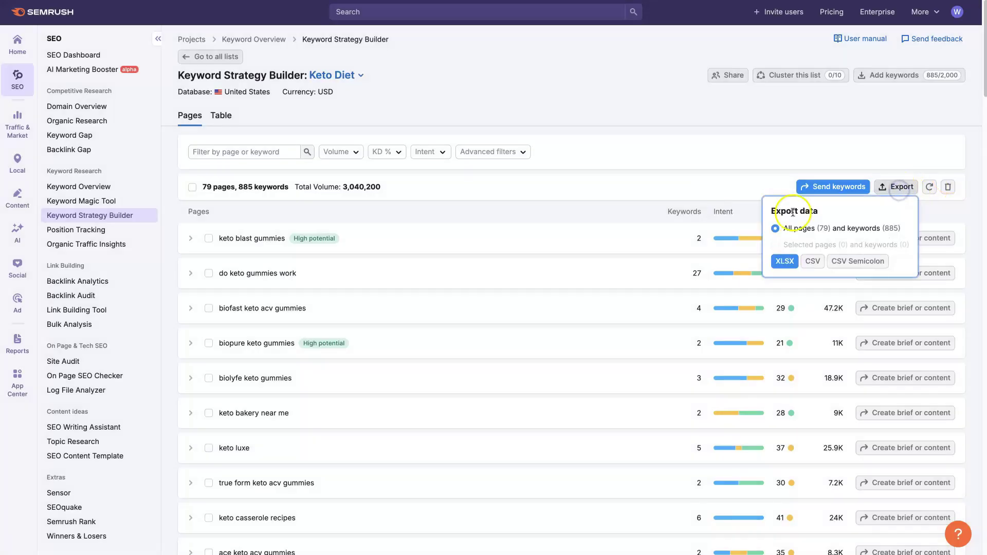
click(792, 261)
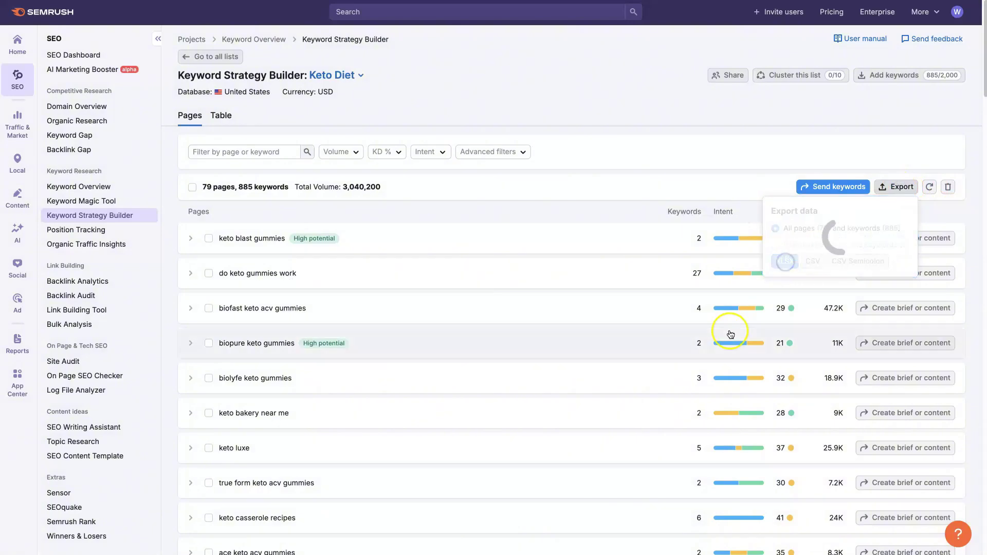
click(627, 97)
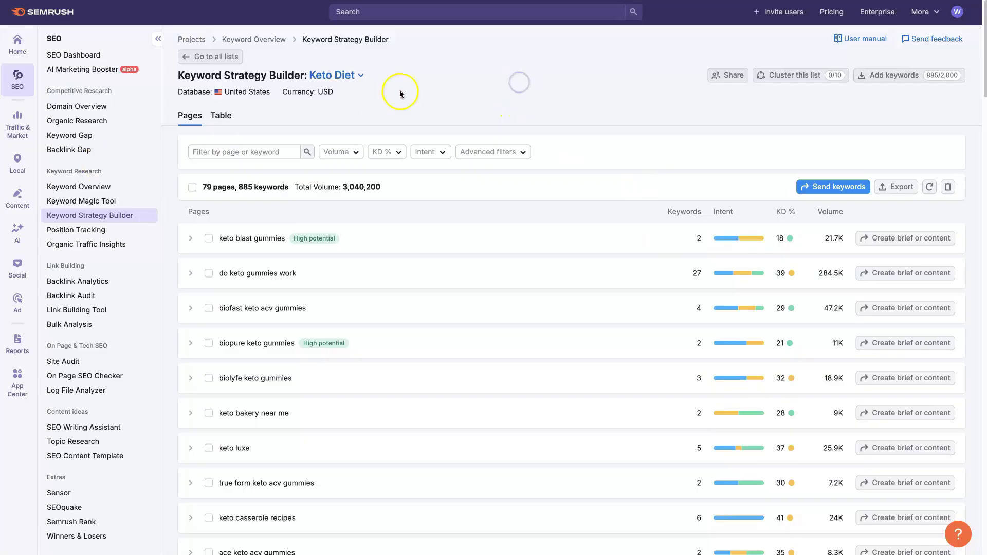
Show the Keto Diet list as a keyword table and export all its keywords in XLSX format.
click(219, 116)
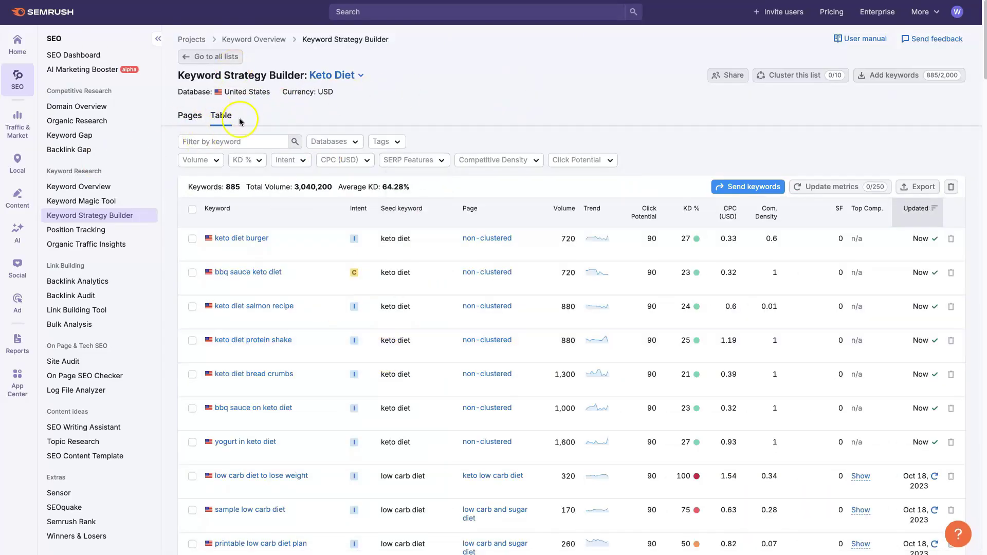
click(918, 187)
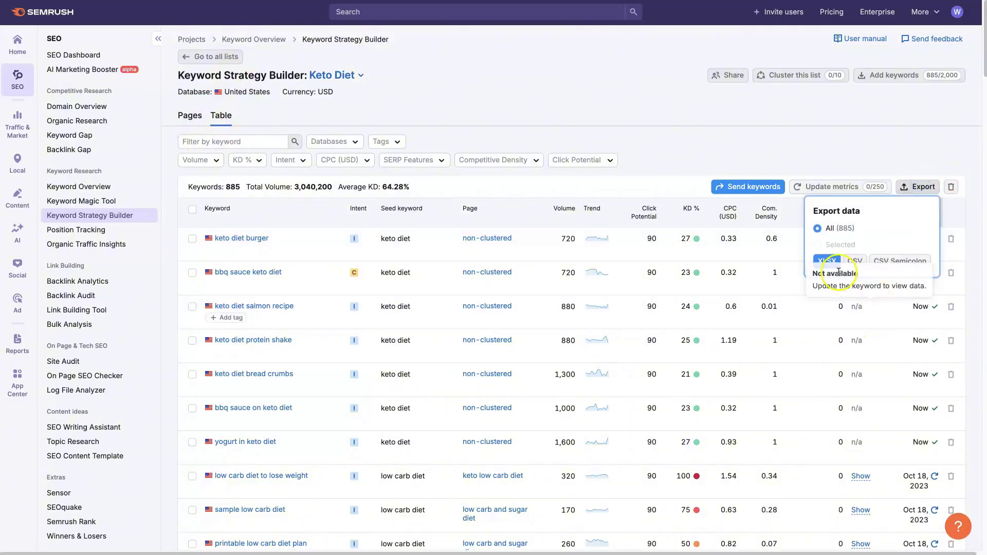
click(826, 261)
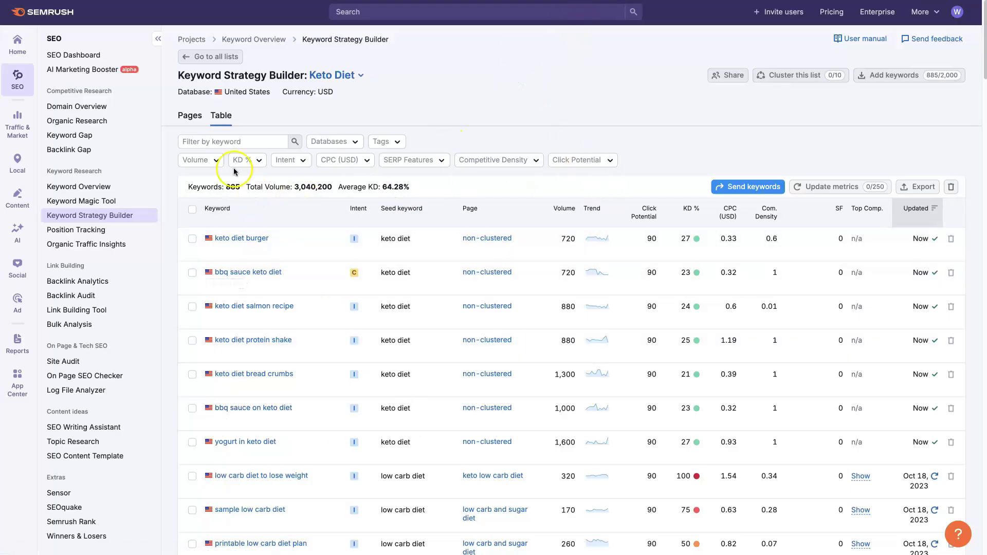
Return to the page clusters and examine the keywords and summary of the "is cottage cheese keto" page.
click(189, 118)
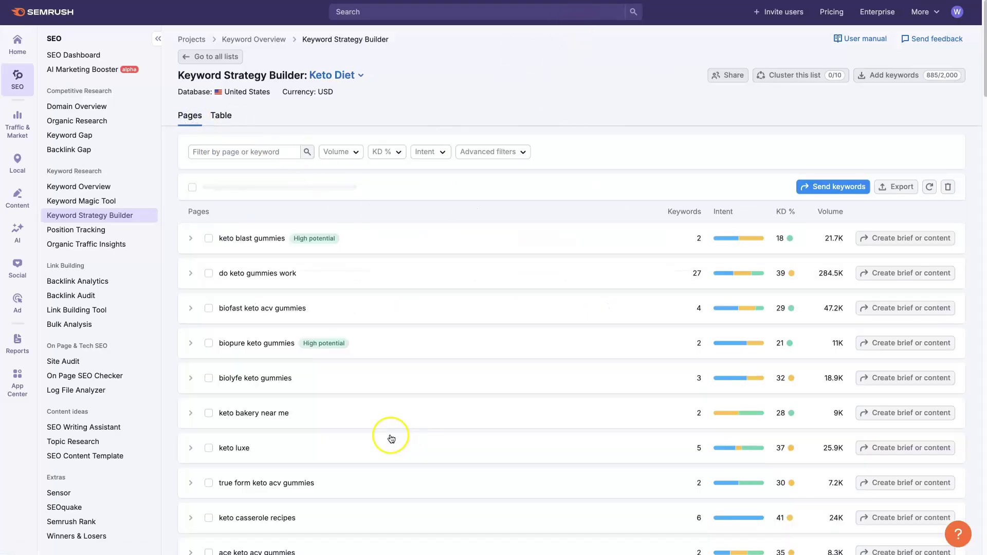
scroll(407, 267, down, 15)
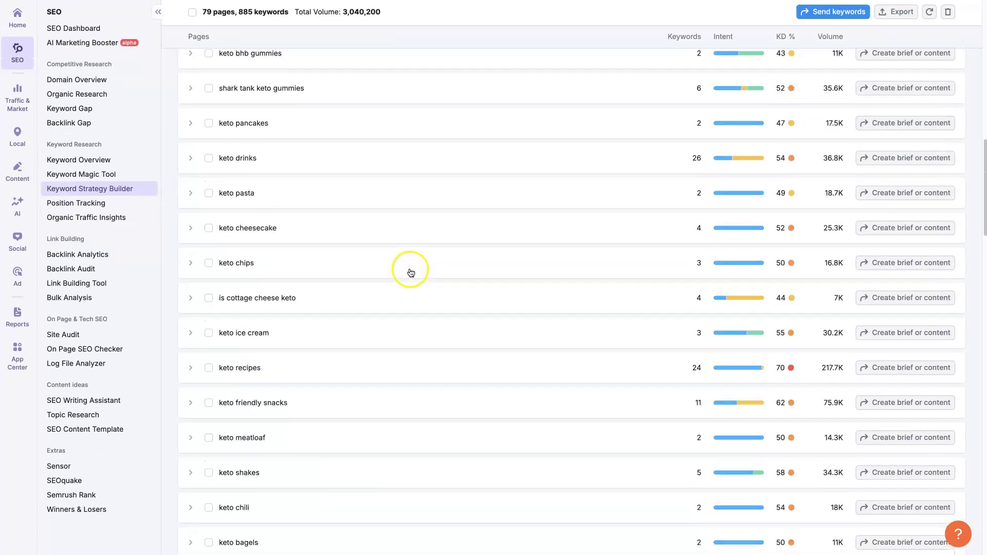
click(191, 233)
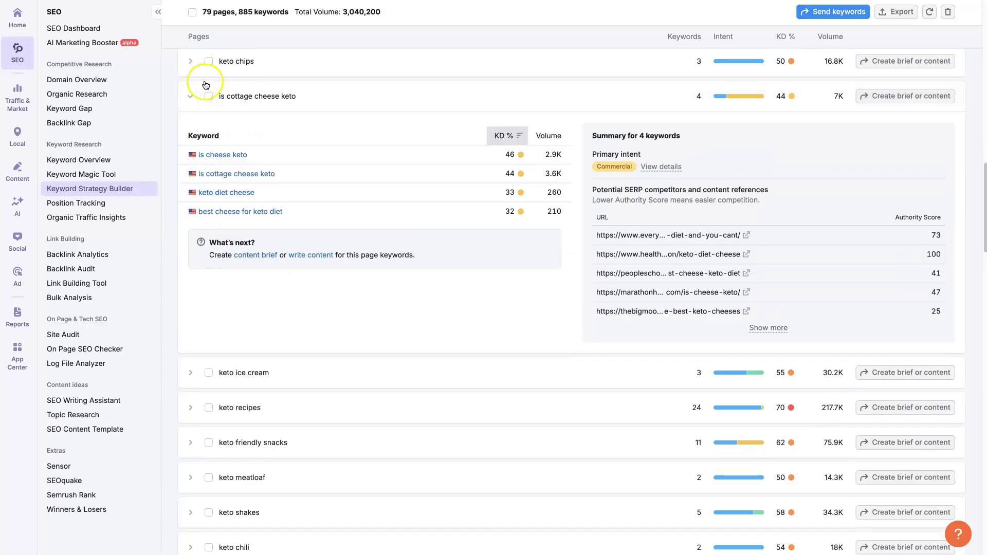
click(188, 99)
scroll(347, 224, up, 10)
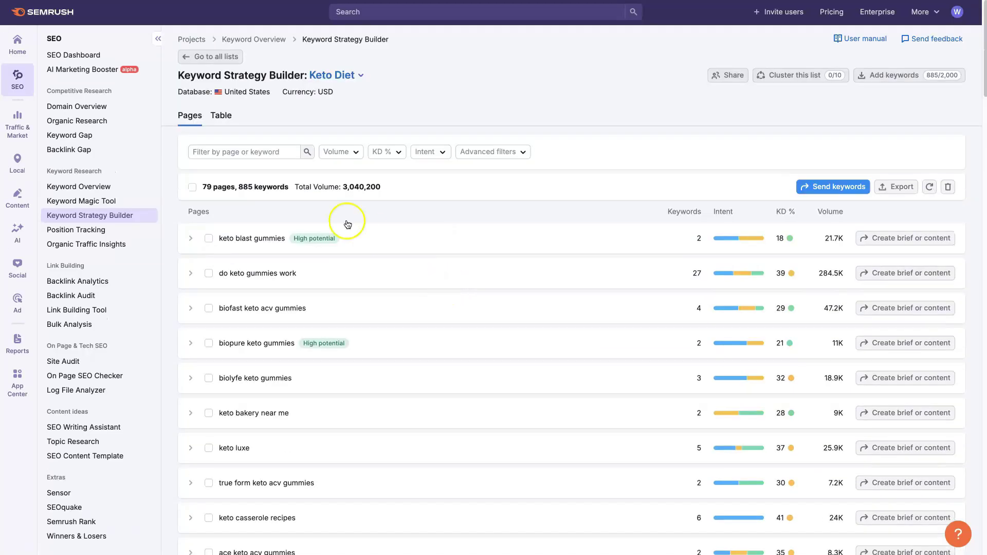
Show the Keto Diet list as a keyword table and check which other keyword lists can be switched to.
click(229, 118)
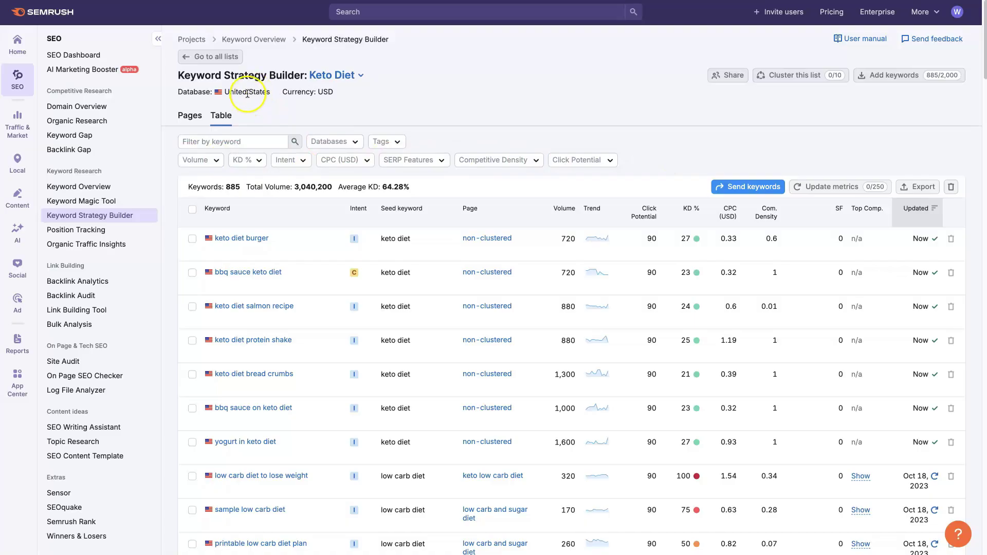
click(361, 75)
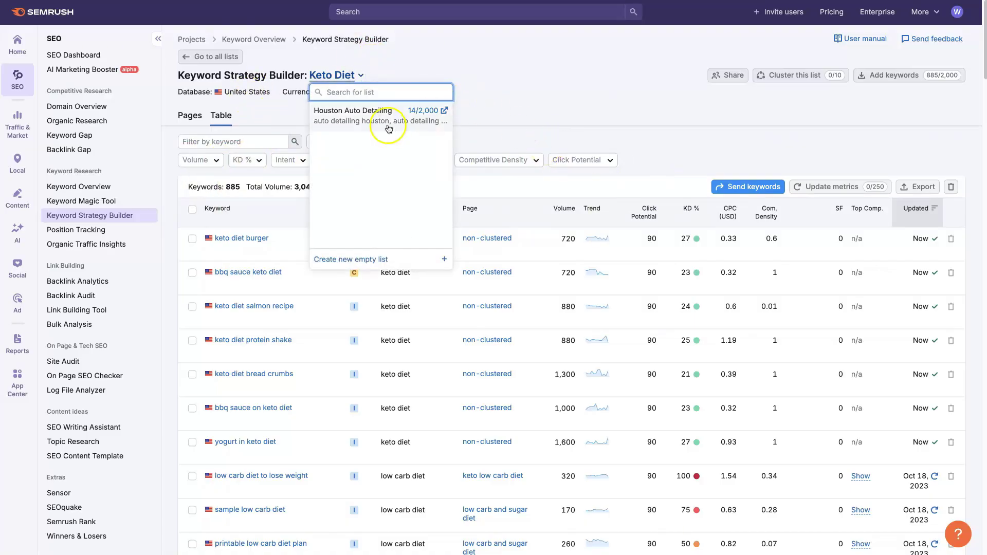
click(544, 88)
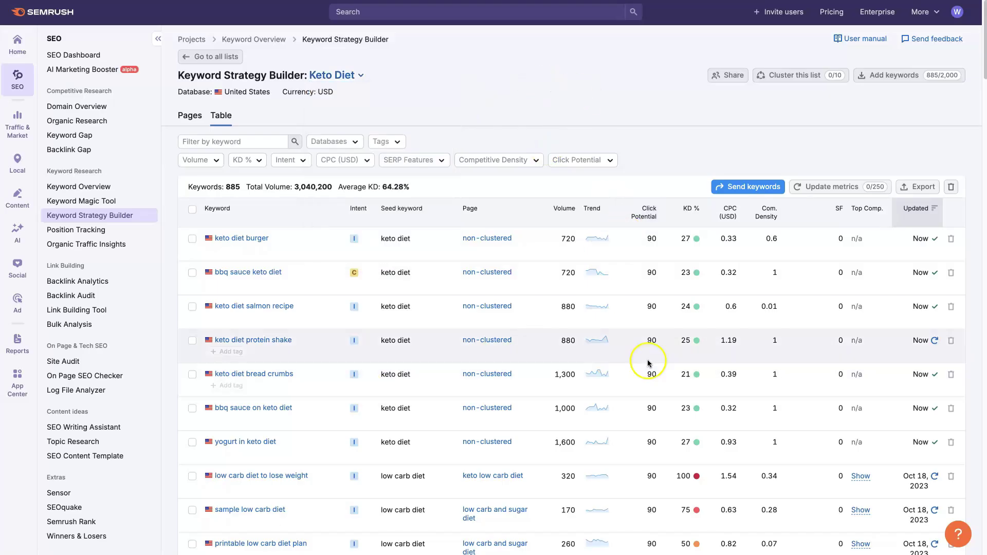
Update the metrics of the keyword "low carb diet to lose weight" in the Keto Diet table.
scroll(677, 353, down, 5)
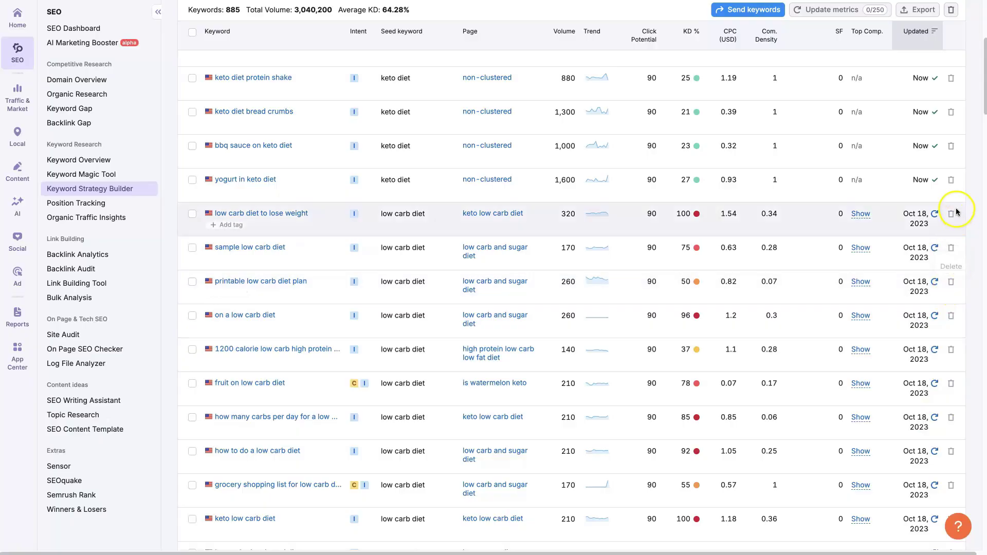
scroll(958, 262, up, 1)
scroll(959, 274, up, 5)
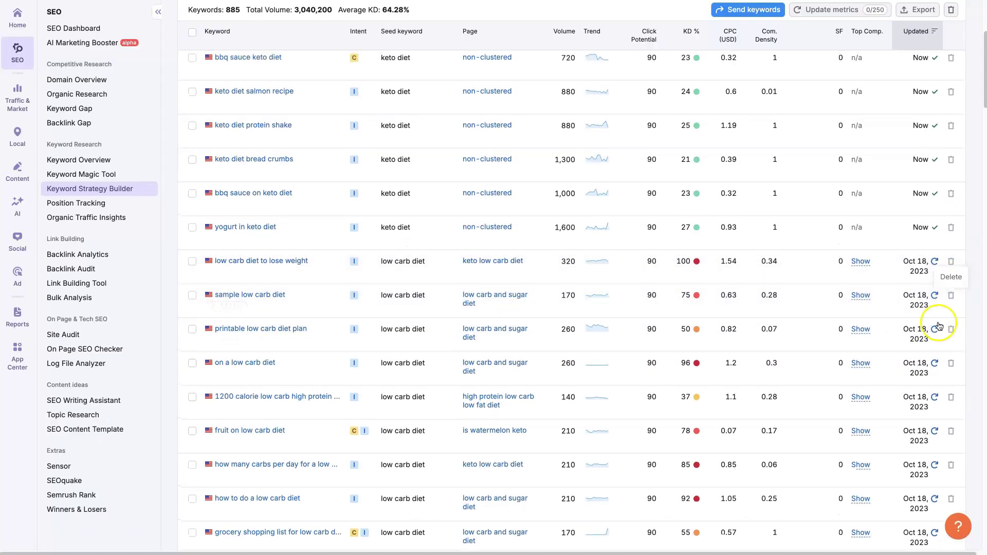
scroll(943, 307, down, 2)
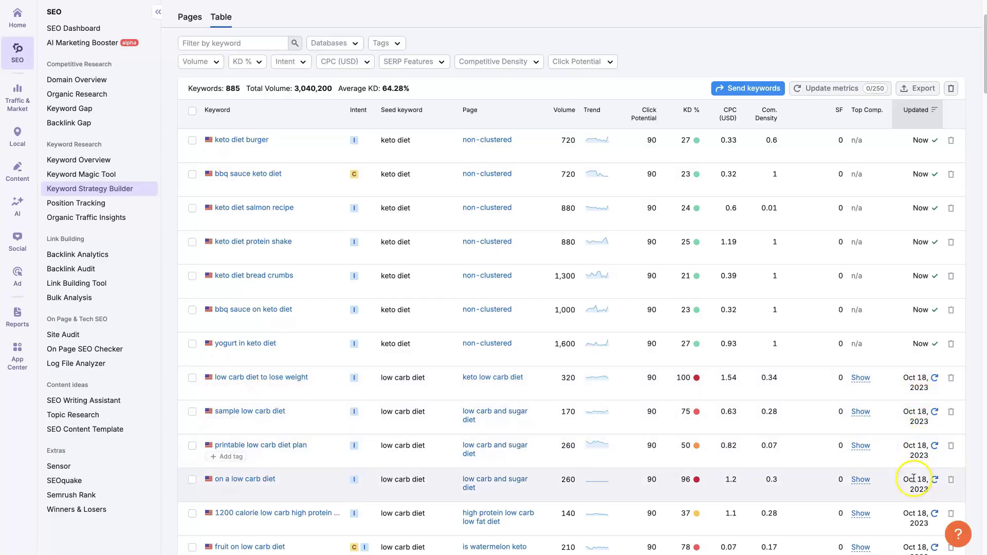
scroll(914, 493, down, 3)
scroll(916, 493, up, 2)
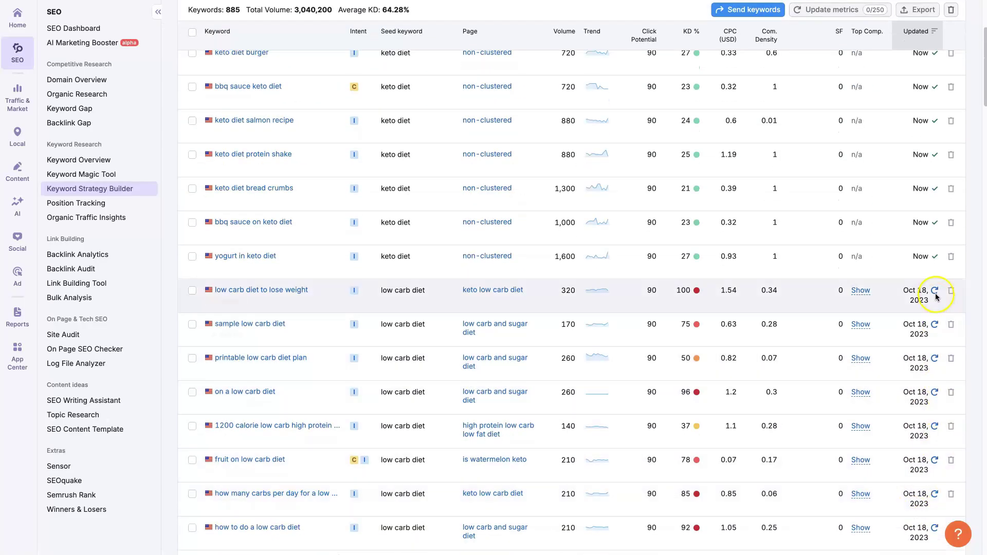
click(935, 291)
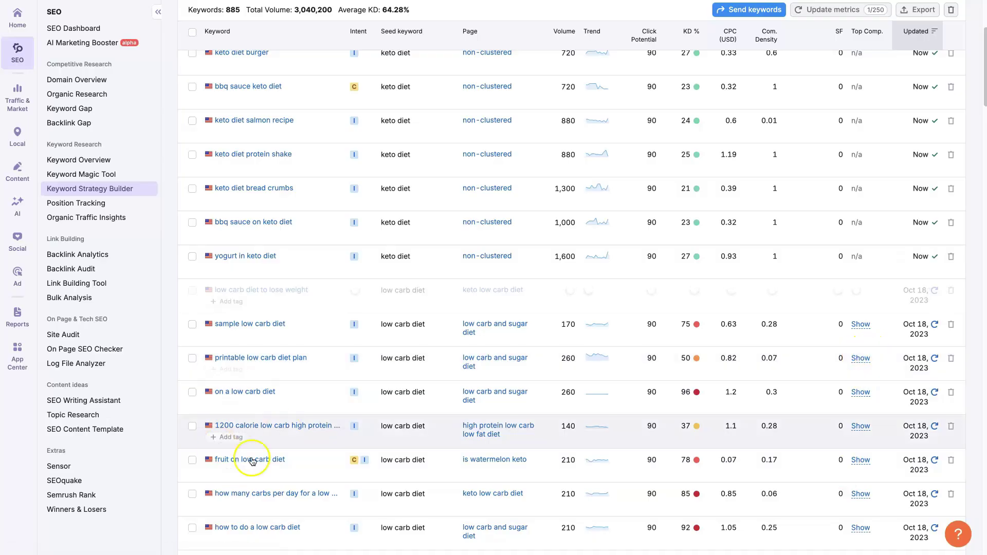
Try selecting two low carb diet keywords and all keywords on the page, and clear the selection.
click(192, 392)
scroll(192, 434, down, 1)
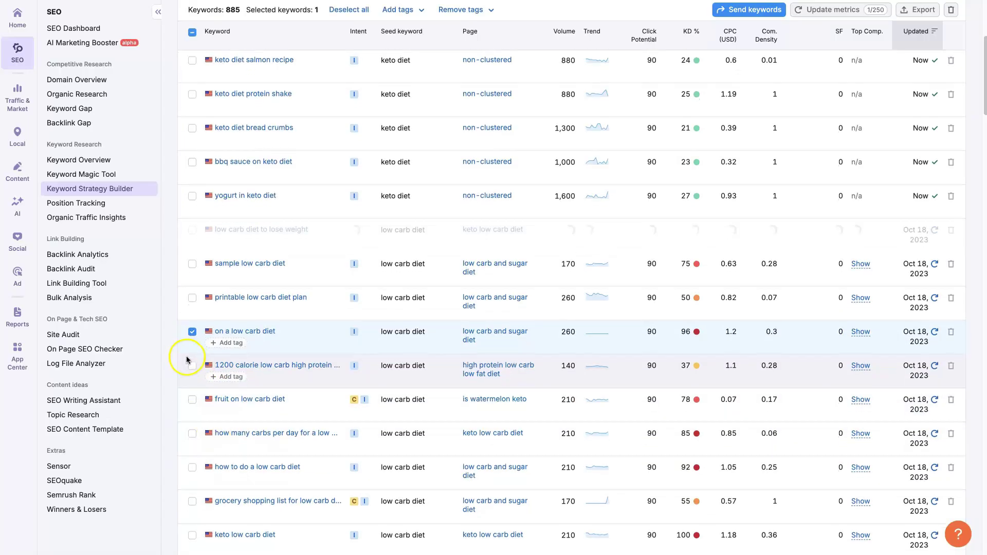
click(192, 367)
scroll(193, 381, up, 5)
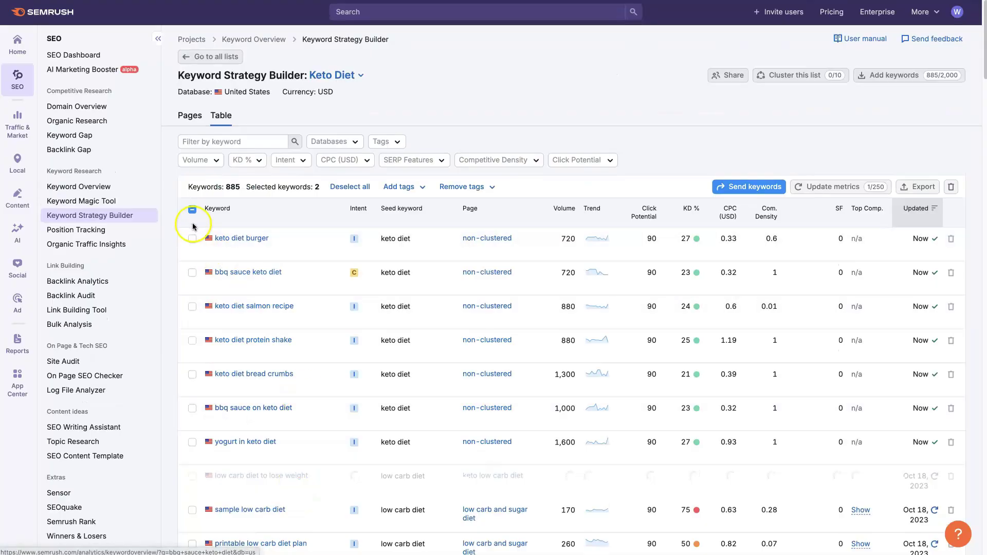
click(193, 209)
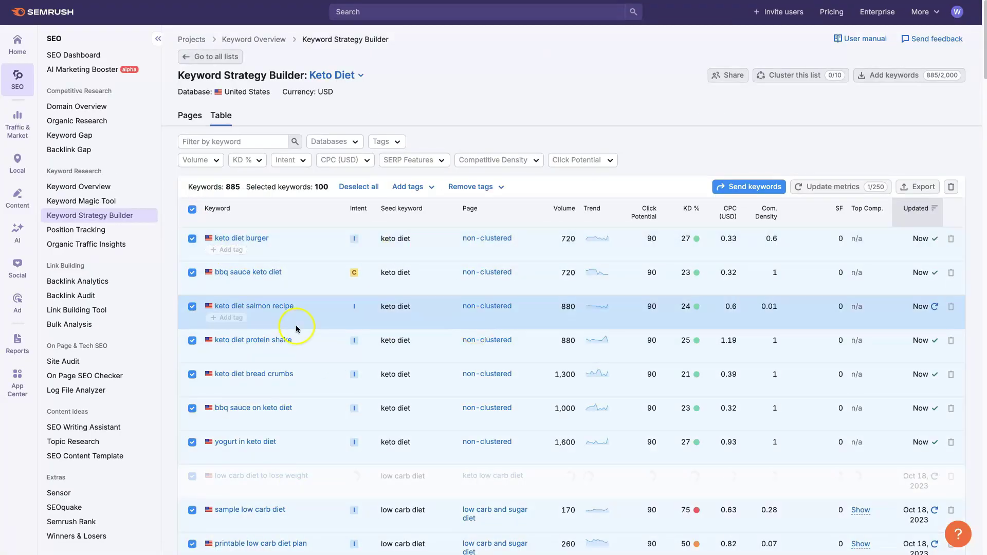
click(193, 211)
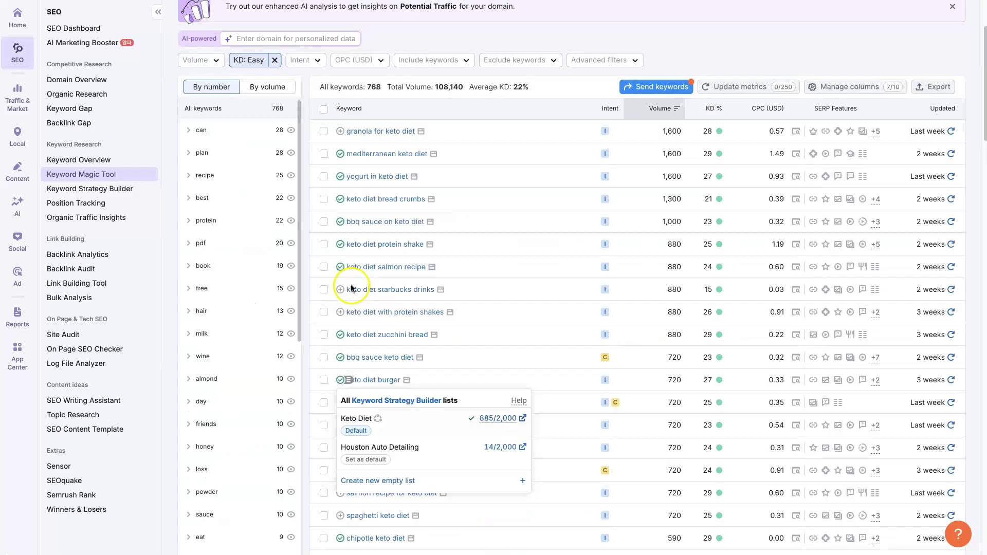
Review in Keyword Magic Tool which easy keto diet keywords are saved to a list, and return to the Keto Diet table.
scroll(339, 299, down, 3)
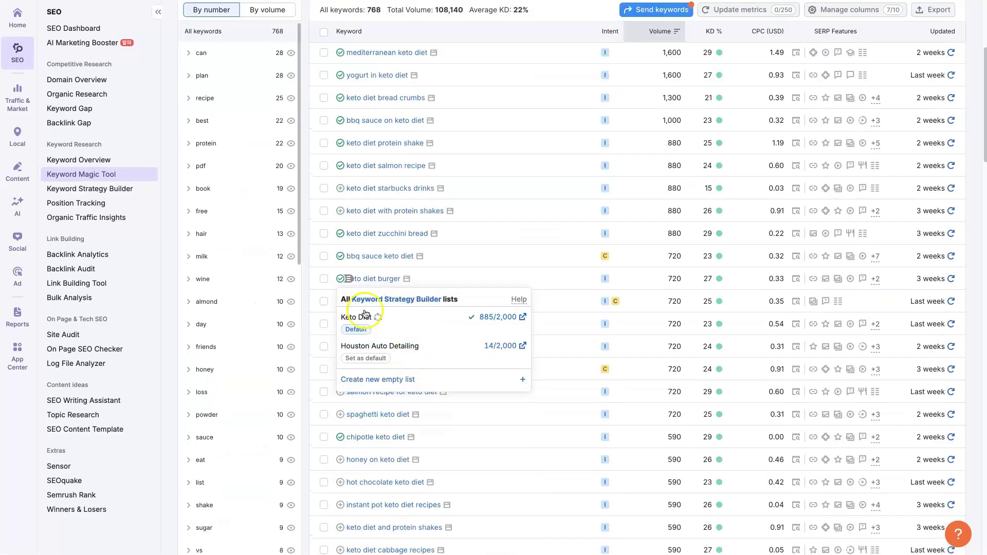
scroll(344, 198, down, 2)
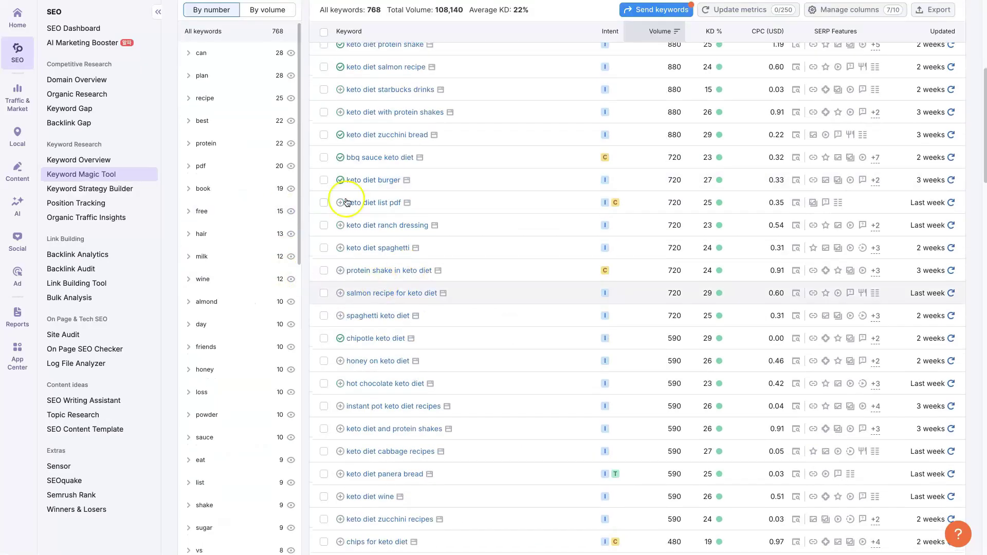
scroll(335, 362, down, 3)
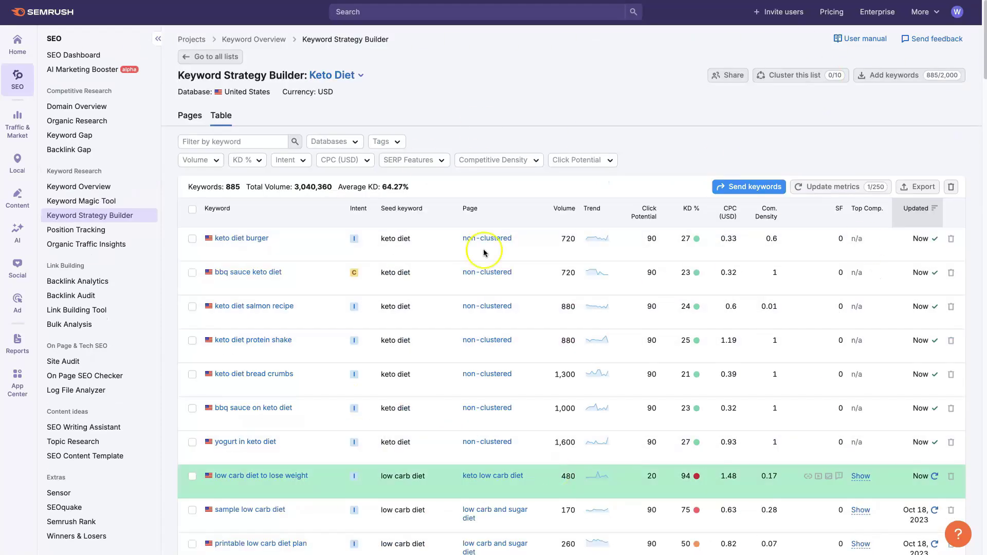
click(631, 92)
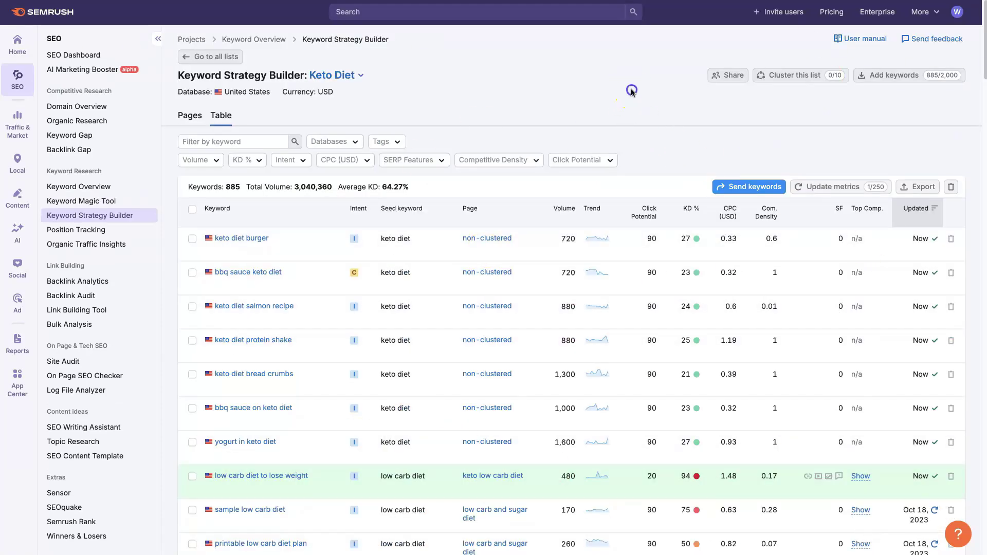